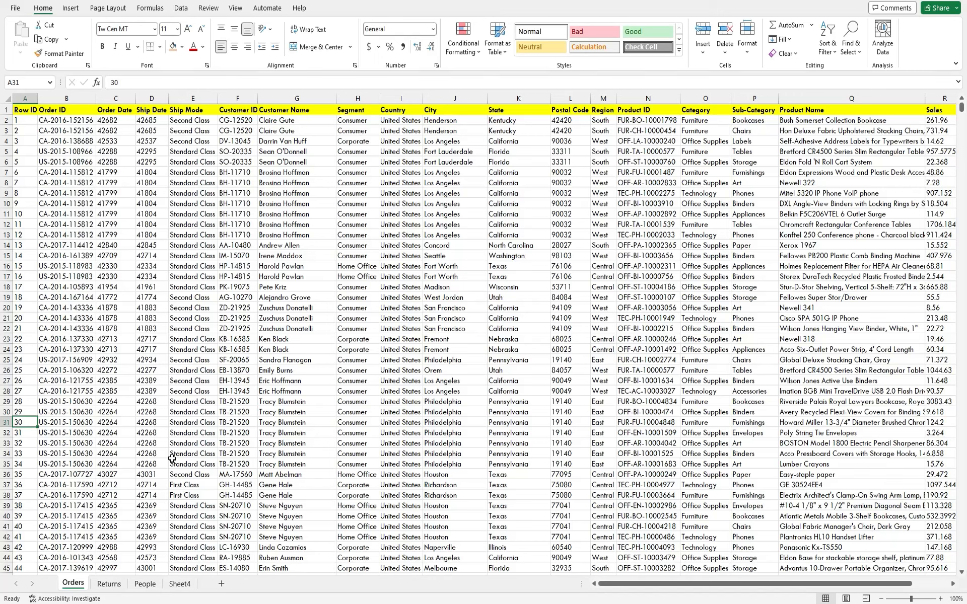
# Look across the Orders sheet's header row from Row ID to the product columns and return to Row ID.
pyautogui.press('Up')
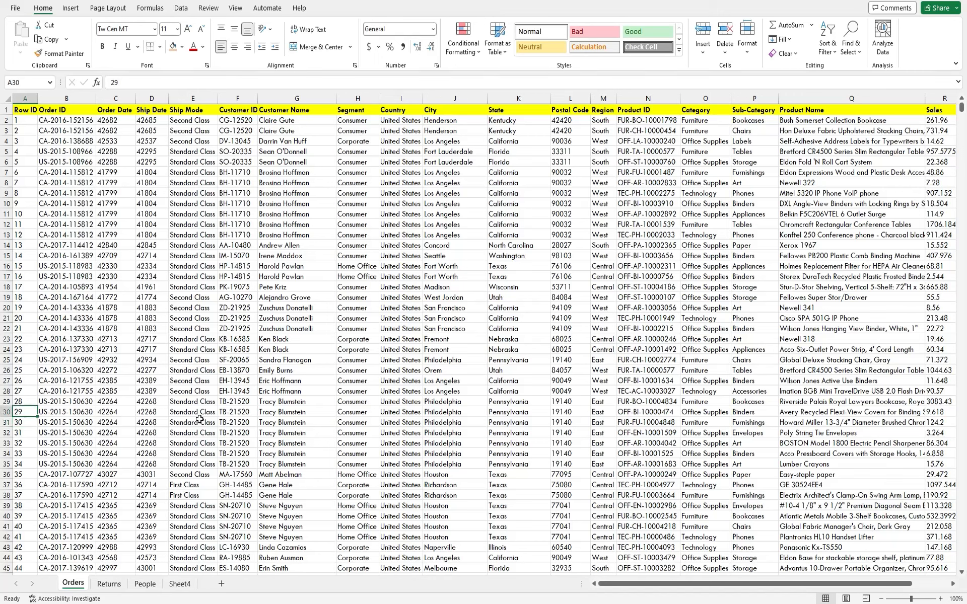
pyautogui.click(29, 111)
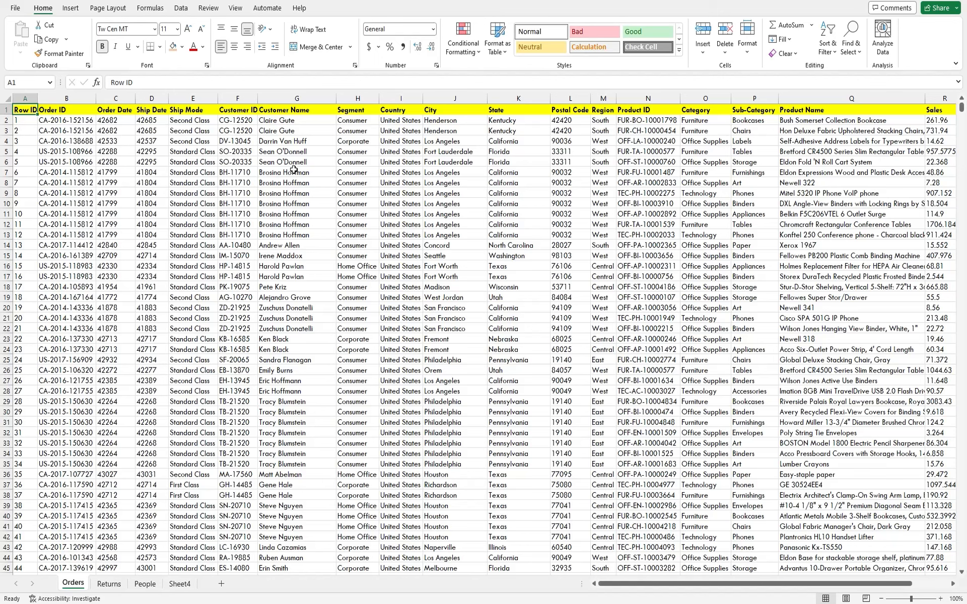
pyautogui.press('Right')
pyautogui.press('Right')
pyautogui.press('Right')
pyautogui.press('Right')
pyautogui.press('Right')
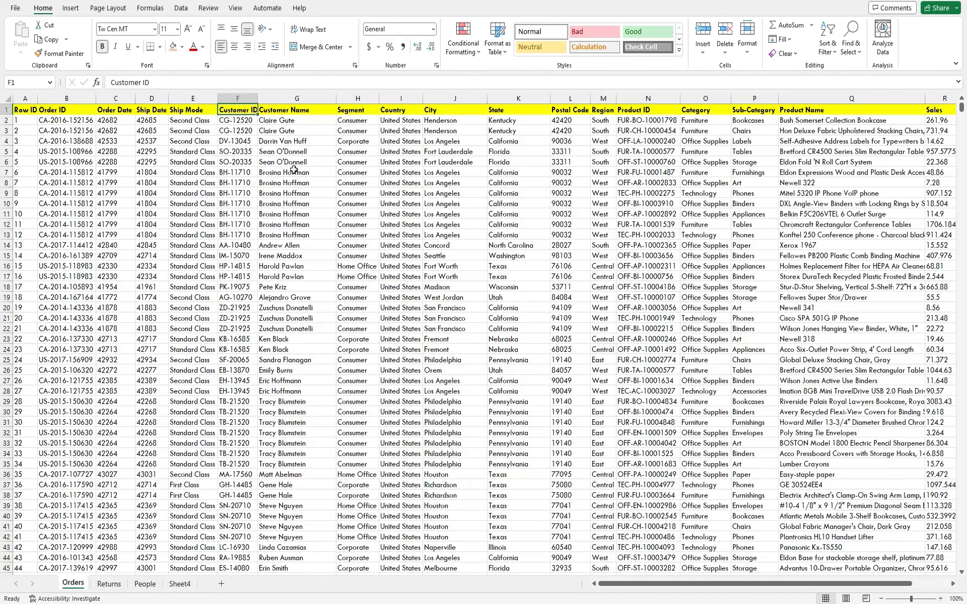
pyautogui.press('Right')
pyautogui.press('Right')
pyautogui.press('Right')
pyautogui.press('Right')
pyautogui.press('Right')
pyautogui.press('Right')
pyautogui.press('Right')
pyautogui.press('Right')
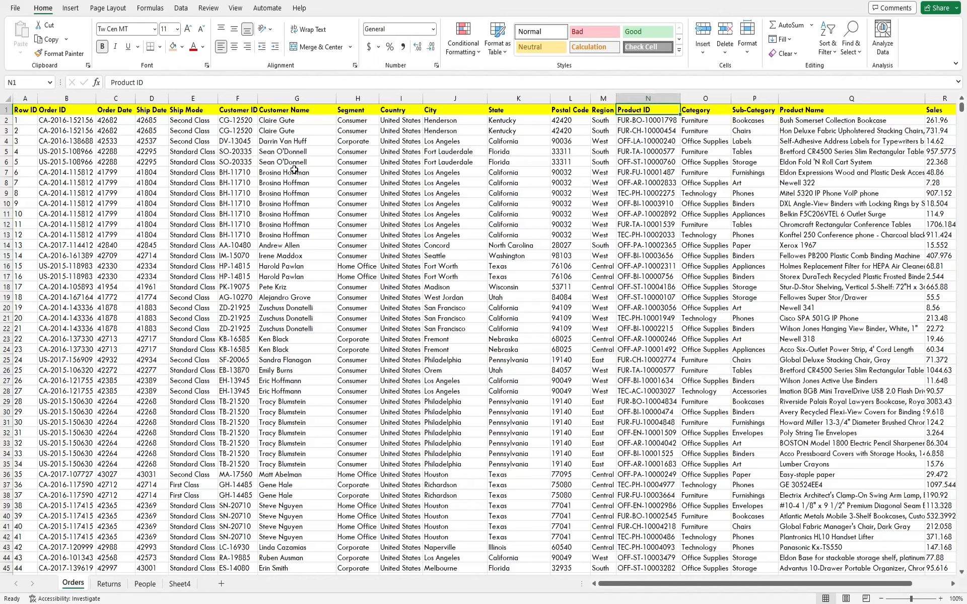
pyautogui.press('Right')
pyautogui.press('Right')
pyautogui.press('Right')
pyautogui.press('Left')
pyautogui.press('Left')
pyautogui.press('Left')
pyautogui.press('Left')
pyautogui.press('Left')
pyautogui.press('Left')
pyautogui.press('Left')
pyautogui.press('Left')
pyautogui.press('Left')
pyautogui.press('Left')
pyautogui.press('Left')
pyautogui.press('Left')
pyautogui.press('Left')
pyautogui.press('Left')
pyautogui.press('Left')
pyautogui.press('Left')
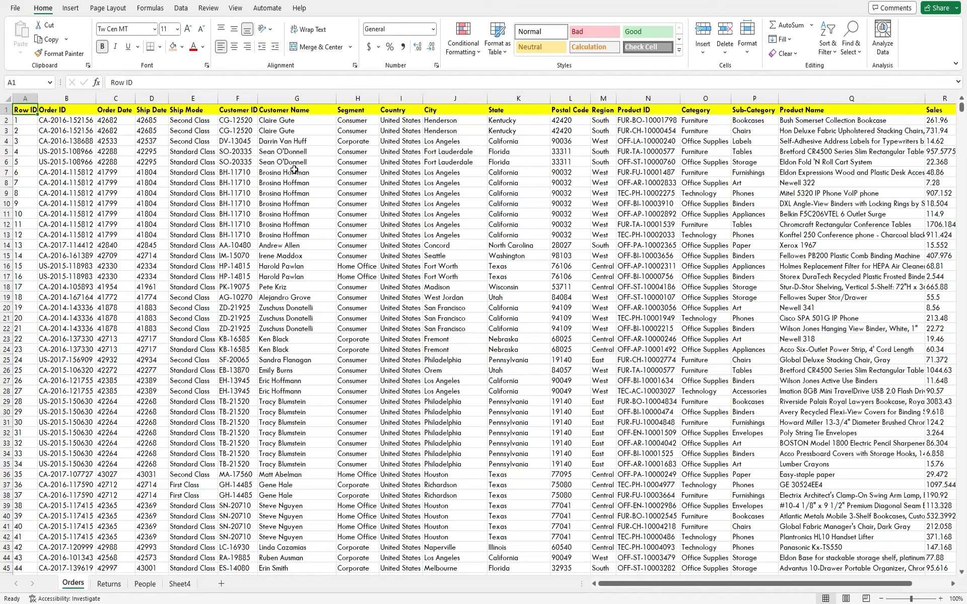
# Examine the Orders headers one by one from Order ID through the shipping, customer and location fields to Category.
pyautogui.press('Right')
pyautogui.press('Down')
pyautogui.press('Down')
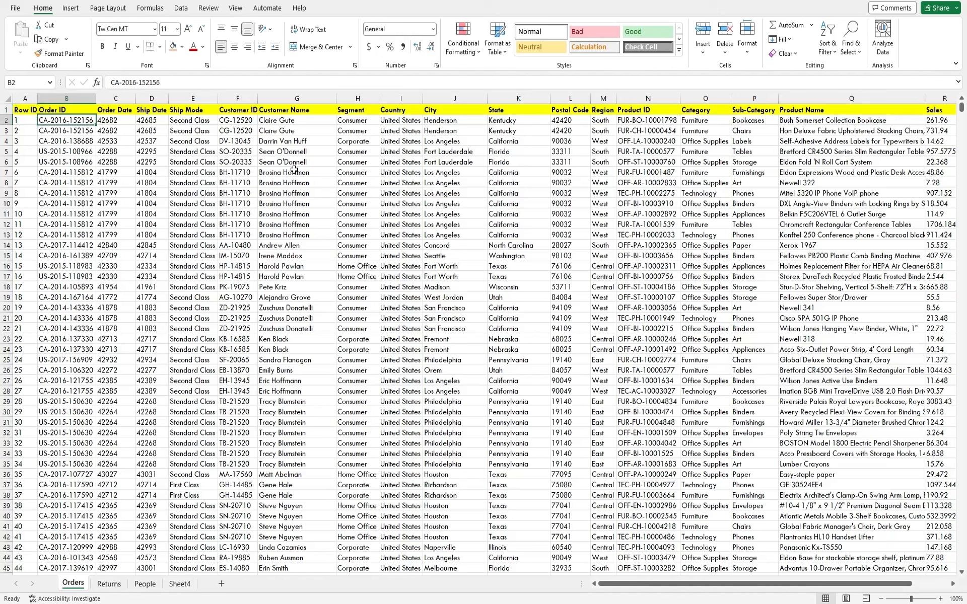
pyautogui.press('Up')
pyautogui.press('Up')
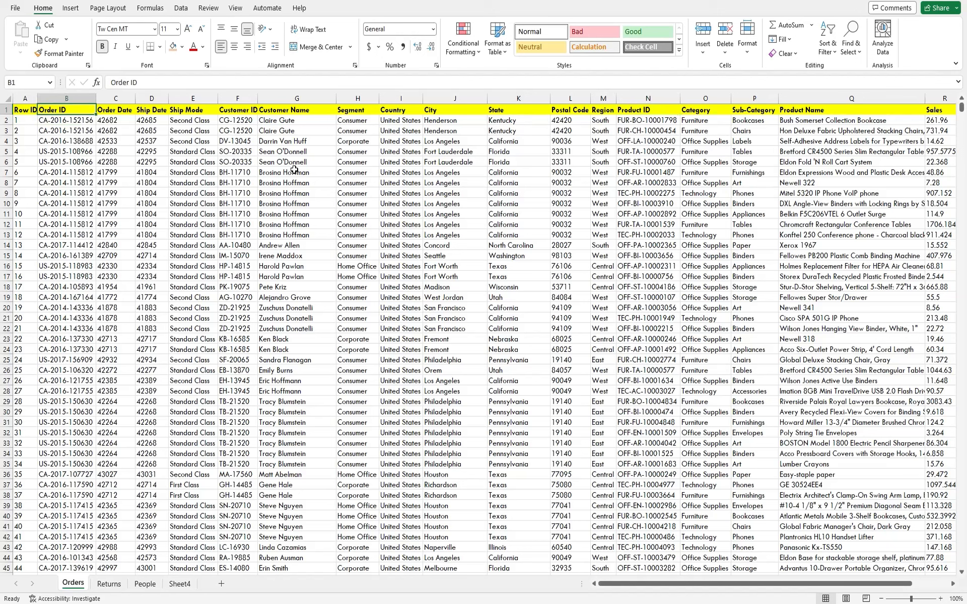
pyautogui.press('Right')
pyautogui.press('Right')
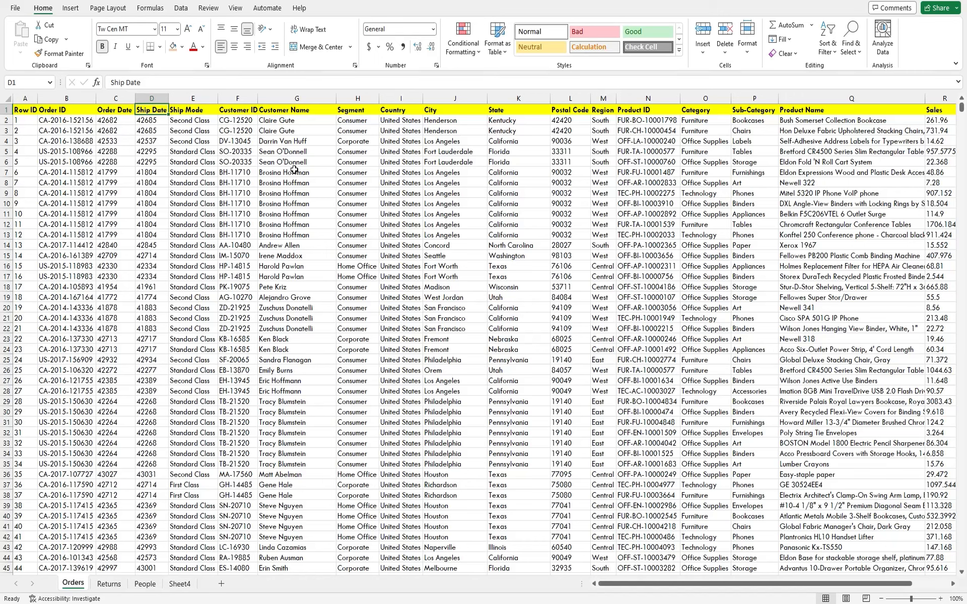
pyautogui.press('Right')
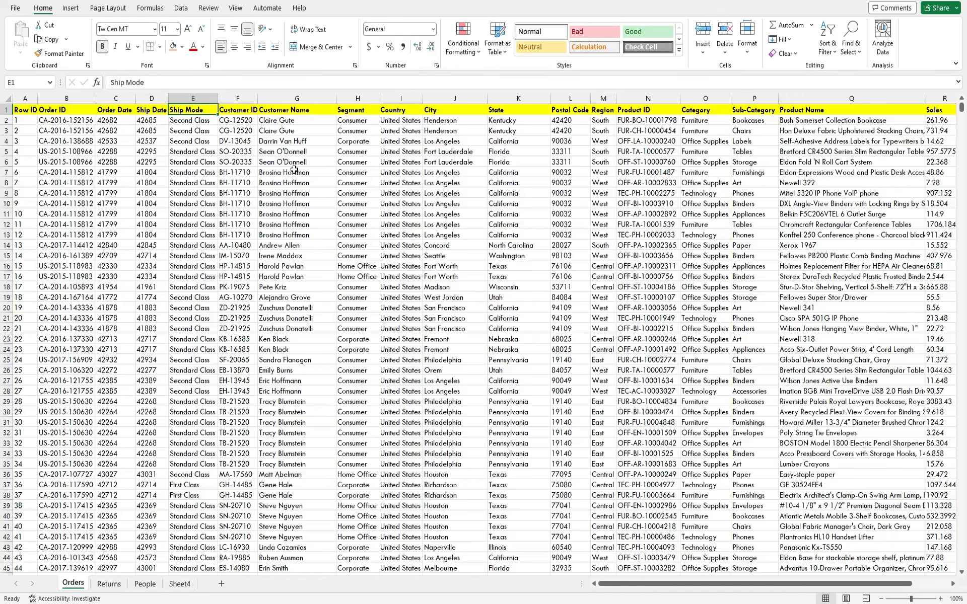
pyautogui.press('Right')
pyautogui.press('Right')
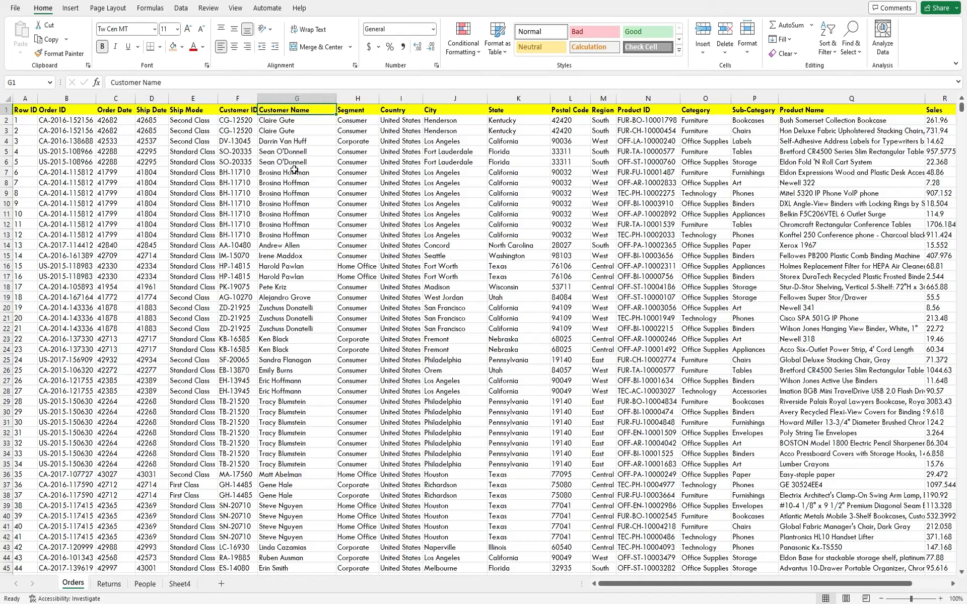
pyautogui.press('Right')
pyautogui.press('Right')
pyautogui.press('Right')
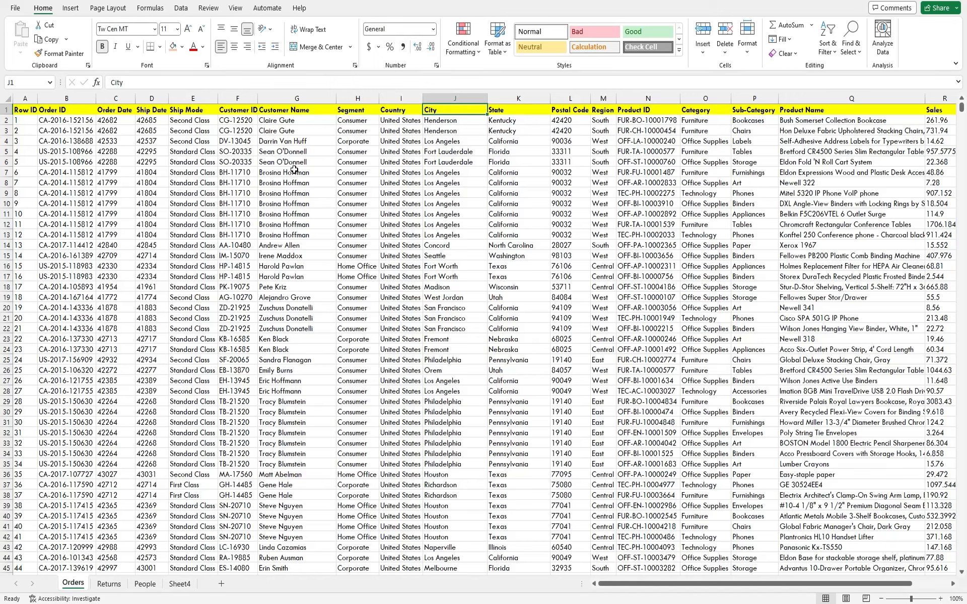
pyautogui.press('Left')
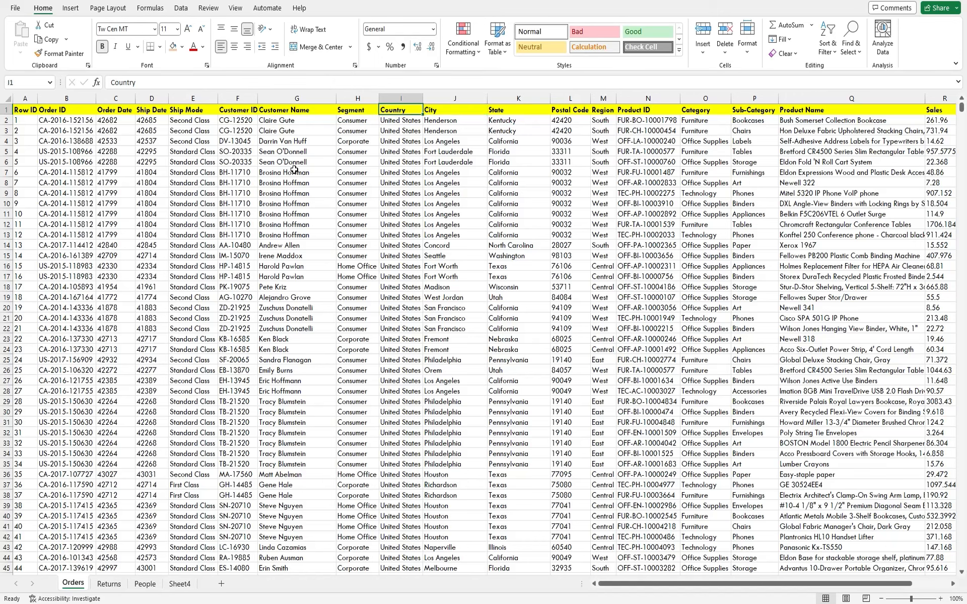
pyautogui.press('Right')
pyautogui.press('Right')
pyautogui.press('Right')
pyautogui.press('Right')
pyautogui.press('Right')
pyautogui.press('Right')
pyautogui.press('Right')
pyautogui.press('Right')
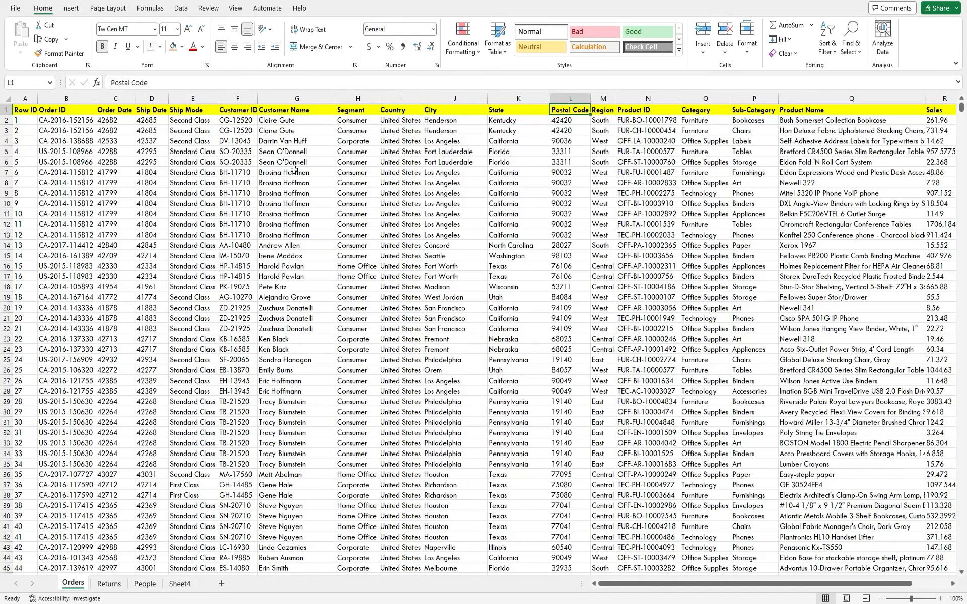
pyautogui.press('Left')
pyautogui.press('Left')
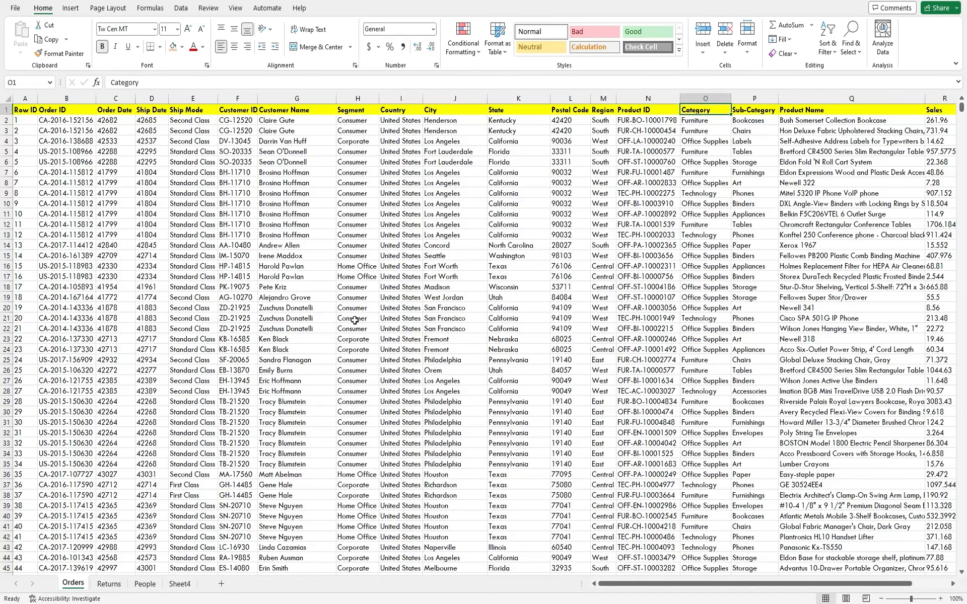
# Examine the remaining Orders headers from Sub-Category through Sales, Quantity, Discount and Profit, and return to cell A1.
pyautogui.hscroll(3, 354, 320)
pyautogui.hscroll(3, 355, 320)
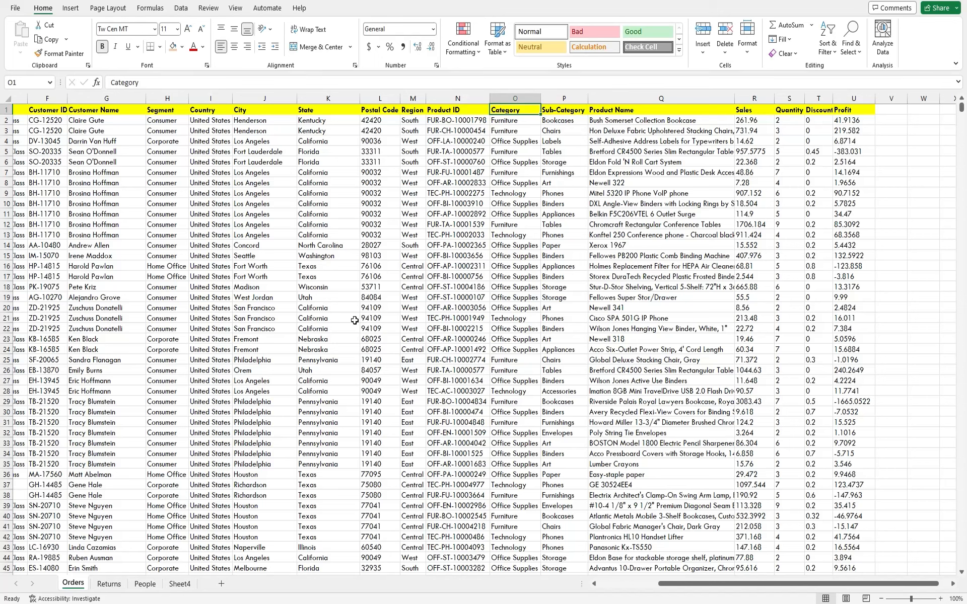
pyautogui.press('Right')
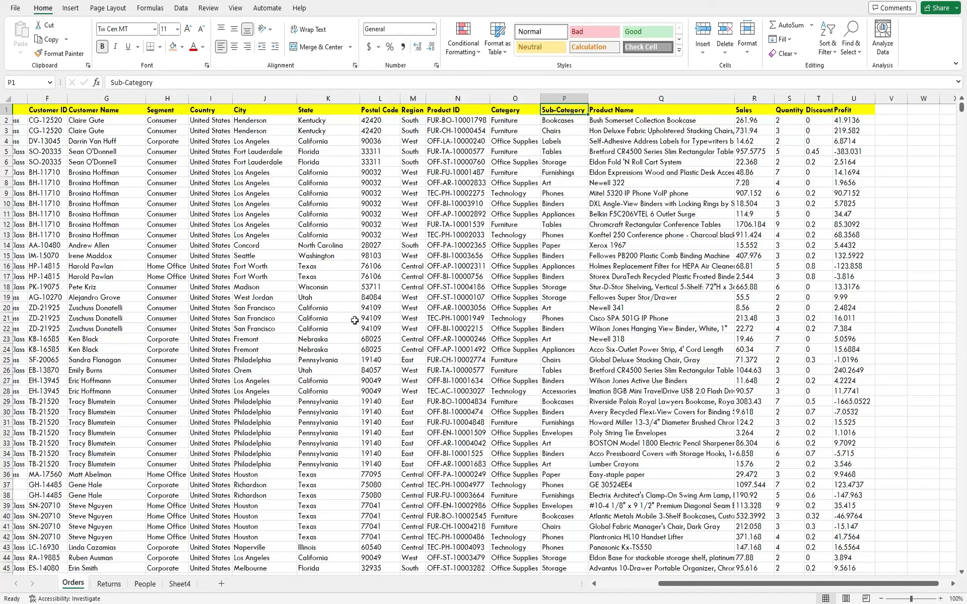
pyautogui.press('Right')
pyautogui.press('Right')
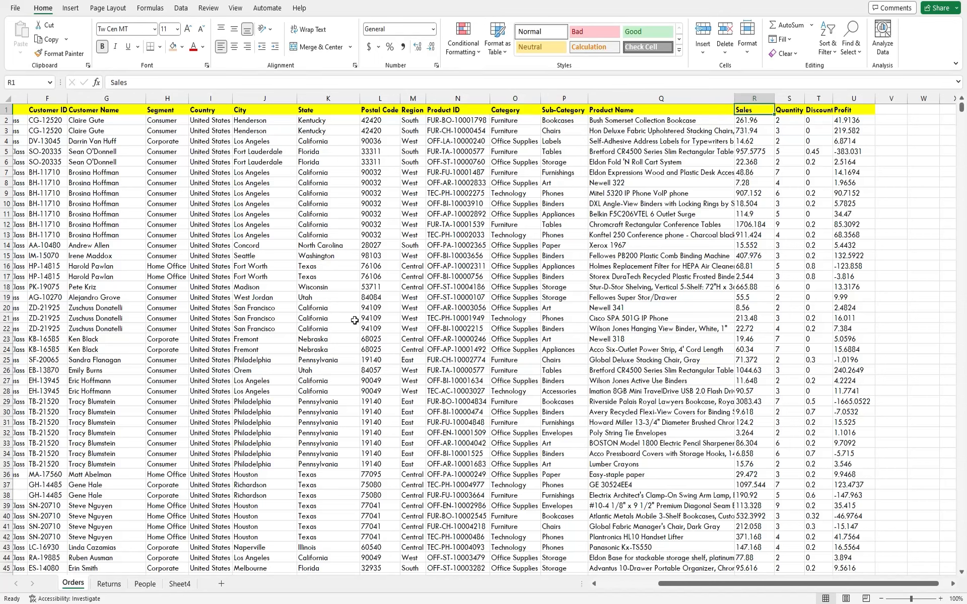
pyautogui.press('Right')
pyautogui.press('Left')
pyautogui.press('Right')
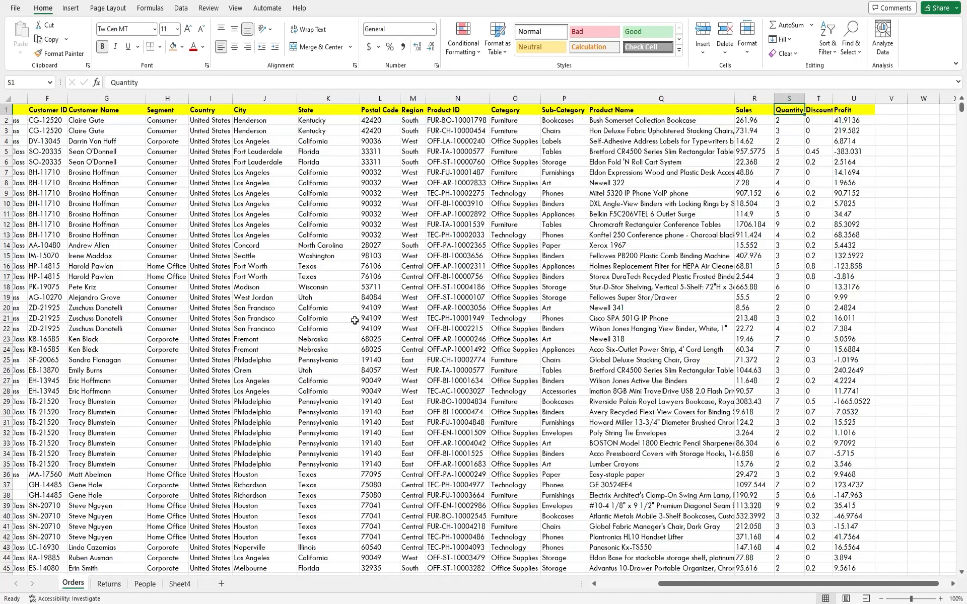
pyautogui.press('Right')
pyautogui.press('Right')
pyautogui.press('Left')
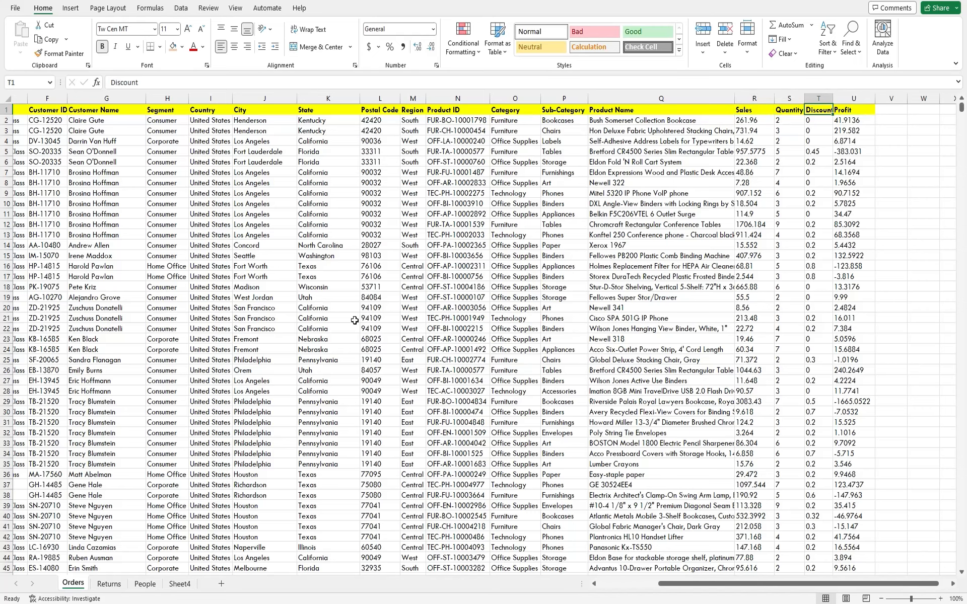
pyautogui.press('Left')
pyautogui.press('Left')
pyautogui.press('Left')
pyautogui.press('Left')
pyautogui.press('Left')
pyautogui.press('Left')
pyautogui.hotkey('ctrl', 'Home')
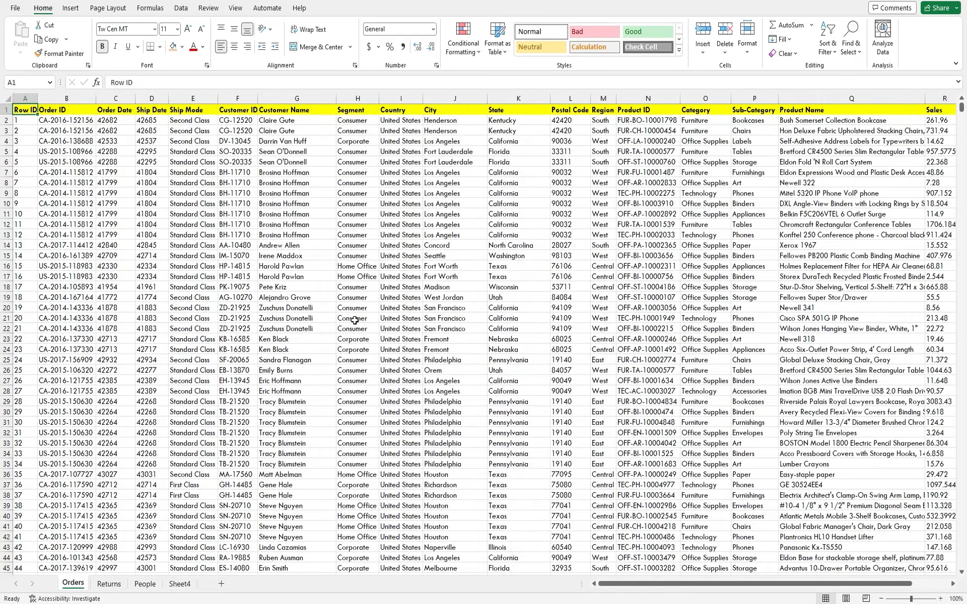
# Browse down the order records row by row along the Row ID column of the Orders sheet.
pyautogui.scroll(-5, 353, 332)
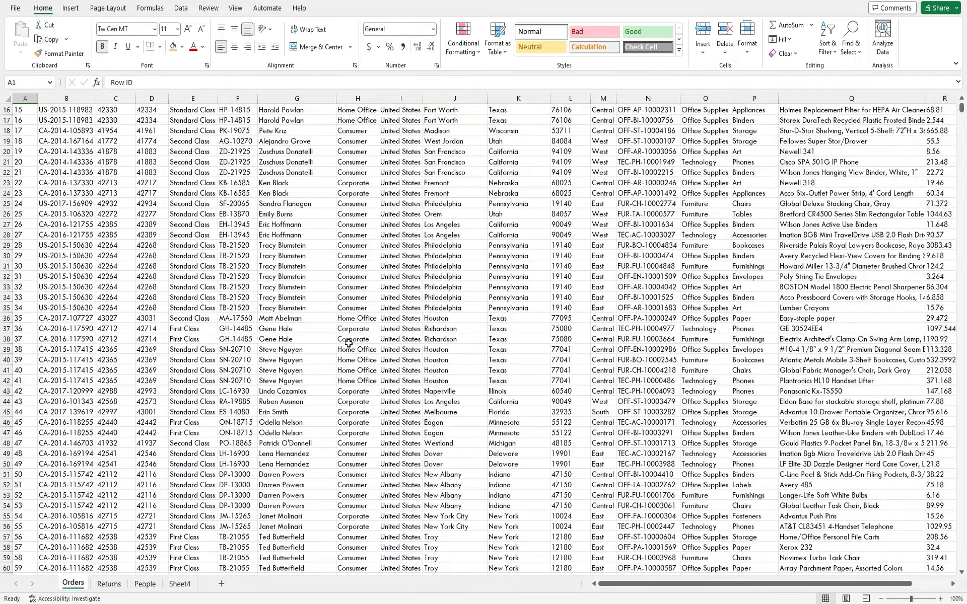
pyautogui.press('Down')
pyautogui.press('Down')
pyautogui.press('Down')
pyautogui.press('Down')
pyautogui.press('Down')
pyautogui.press('Down')
pyautogui.press('Down')
pyautogui.press('Down')
pyautogui.press('Down')
pyautogui.press('Down')
pyautogui.press('Down')
pyautogui.press('Down')
pyautogui.press('Down')
pyautogui.press('Down')
pyautogui.press('Down')
pyautogui.press('Down')
pyautogui.press('Down')
pyautogui.press('Down')
pyautogui.press('Down')
pyautogui.press('Down')
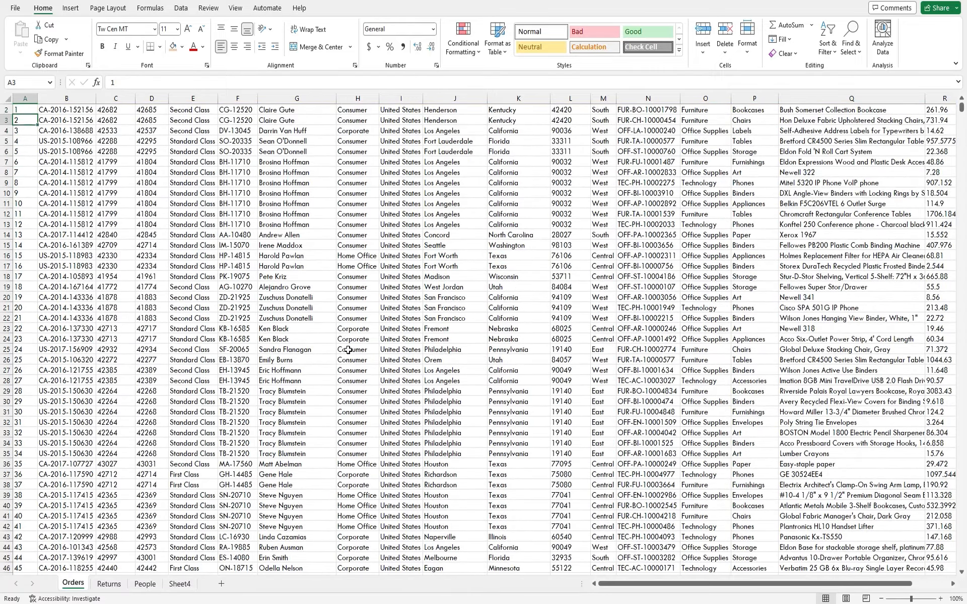
pyautogui.press('Down')
pyautogui.press('Down')
pyautogui.press('Down')
pyautogui.press('Down')
pyautogui.press('Down')
pyautogui.press('Down')
pyautogui.press('Down')
pyautogui.press('Down')
pyautogui.press('Down')
pyautogui.press('Down')
pyautogui.press('Down')
pyautogui.press('Down')
pyautogui.press('Down')
pyautogui.press('Down')
pyautogui.press('Down')
pyautogui.press('Down')
pyautogui.press('Down')
pyautogui.press('Down')
pyautogui.press('Down')
pyautogui.press('Down')
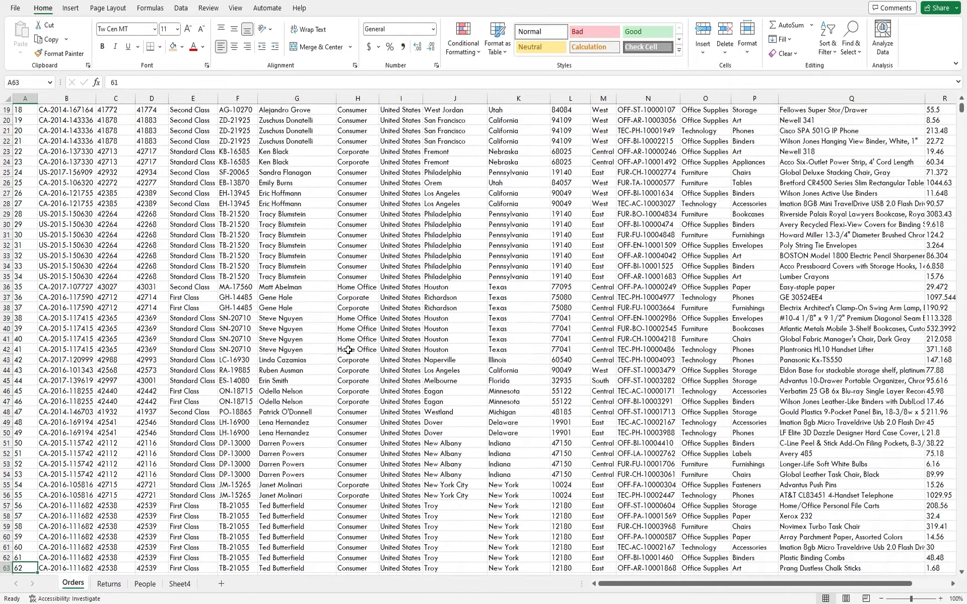
pyautogui.press('Down')
pyautogui.press('Down')
pyautogui.press('Down')
pyautogui.press('Down')
pyautogui.press('Down')
pyautogui.press('Down')
pyautogui.press('Down')
pyautogui.press('Down')
pyautogui.press('Down')
pyautogui.press('Down')
pyautogui.press('Down')
pyautogui.press('Down')
pyautogui.press('Down')
pyautogui.press('Down')
pyautogui.press('Down')
pyautogui.press('Down')
pyautogui.press('Down')
pyautogui.press('Down')
pyautogui.press('Down')
pyautogui.press('Down')
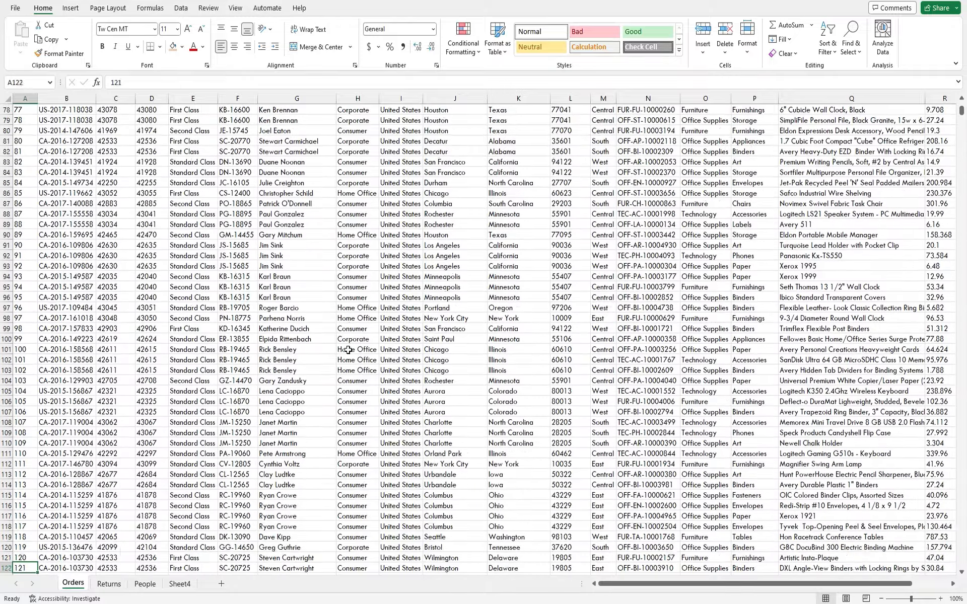
pyautogui.press('Down')
pyautogui.press('Down')
pyautogui.press('Down')
pyautogui.press('Down')
pyautogui.press('Down')
pyautogui.press('Down')
pyautogui.press('Down')
pyautogui.press('Down')
pyautogui.press('Down')
pyautogui.press('Down')
pyautogui.press('Down')
pyautogui.press('Down')
pyautogui.press('Down')
pyautogui.press('Down')
pyautogui.press('Down')
pyautogui.press('Down')
pyautogui.press('Down')
pyautogui.press('Down')
pyautogui.press('Down')
pyautogui.press('Down')
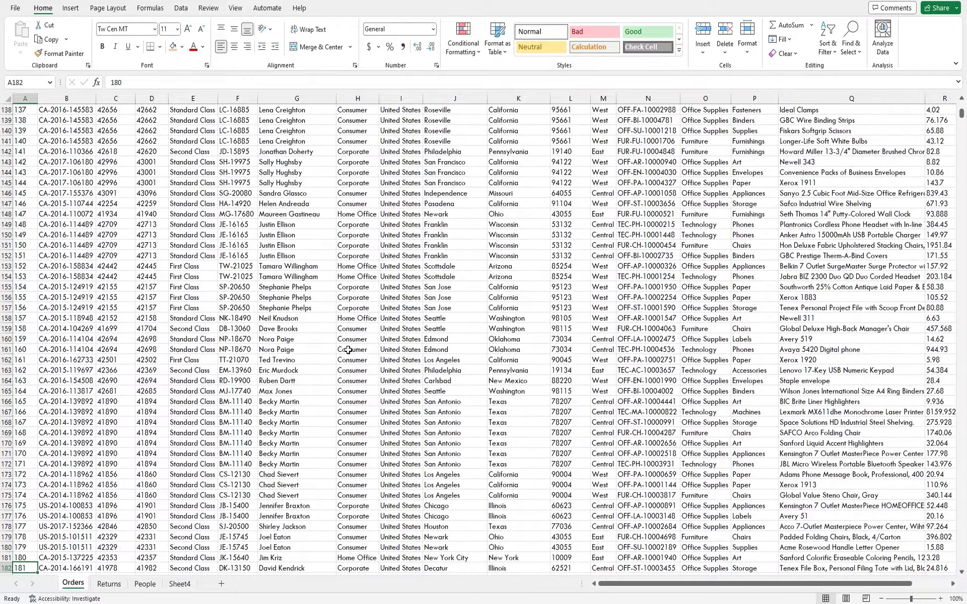
# Go to the last record in the Row ID column, return to the header row, and select cell B9.
pyautogui.hotkey('ctrl', 'Down')
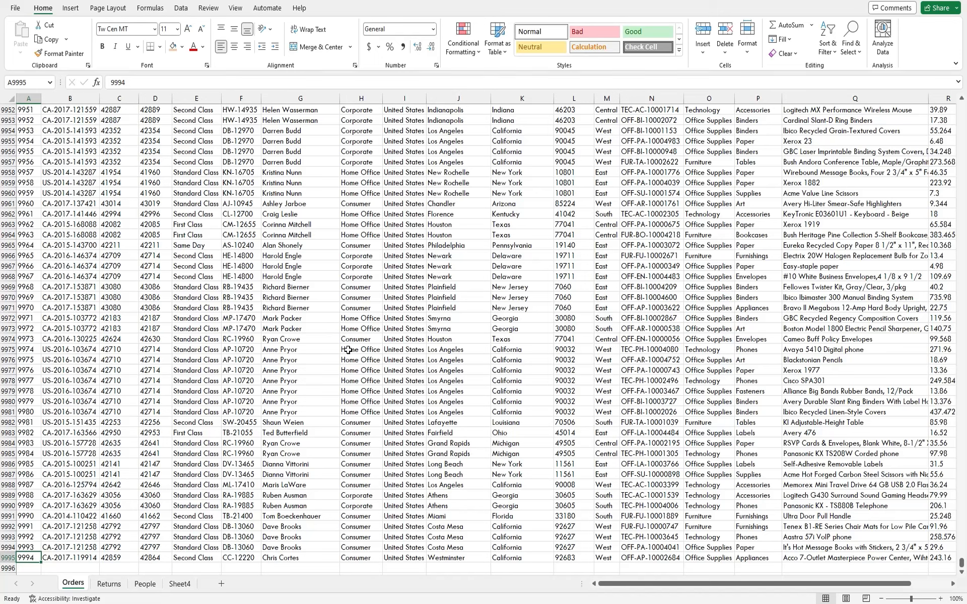
pyautogui.hotkey('ctrl', 'Up')
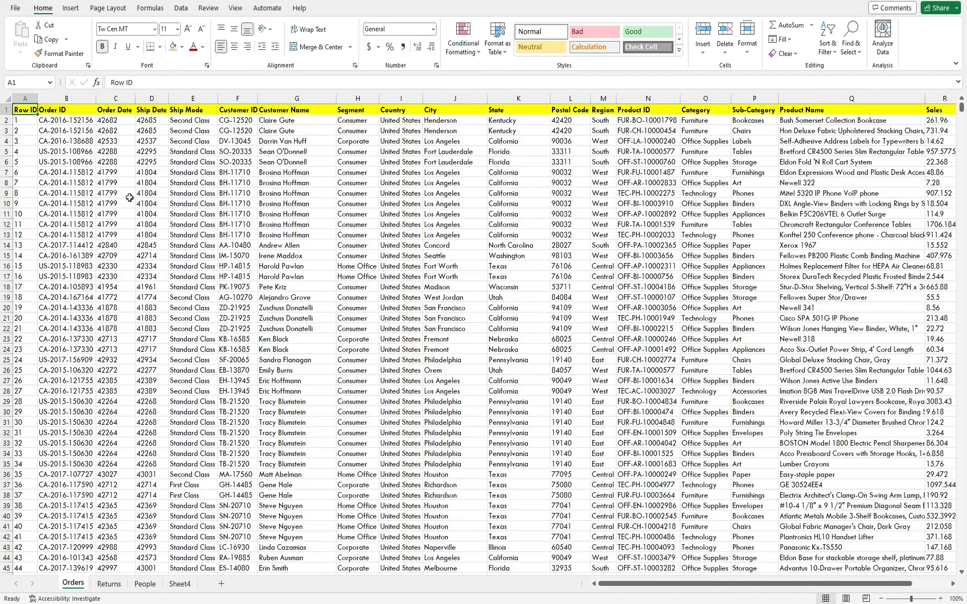
pyautogui.click(91, 196)
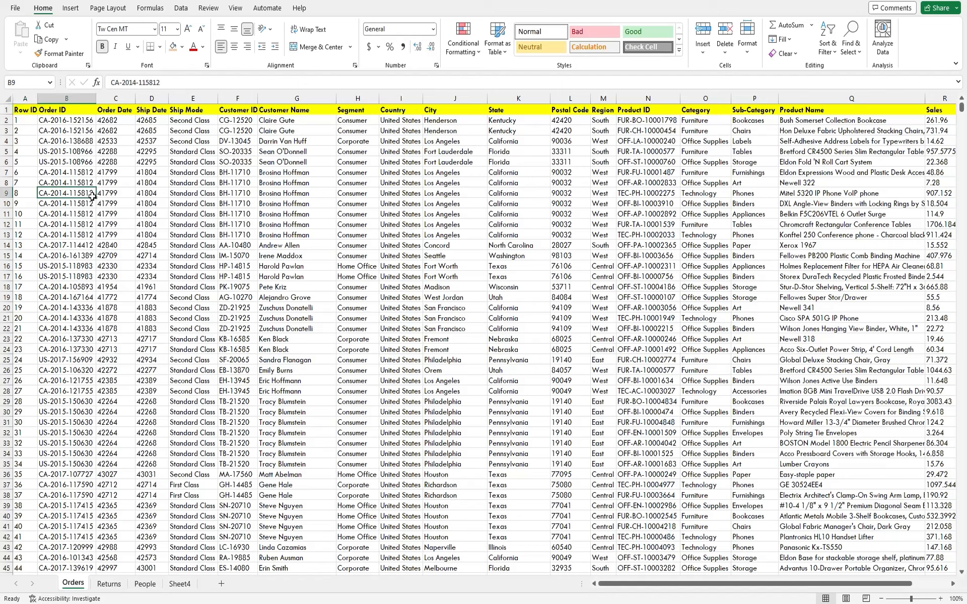
# Start inserting a PivotTable from the Orders table range, with cell D6 in the data selected.
pyautogui.click(6, 99)
pyautogui.click(136, 162)
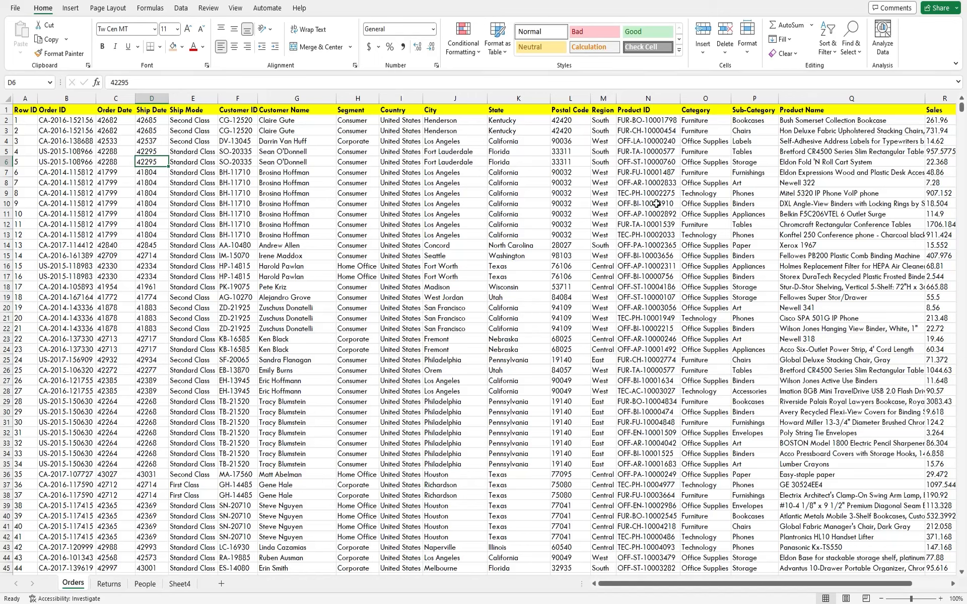
pyautogui.click(72, 9)
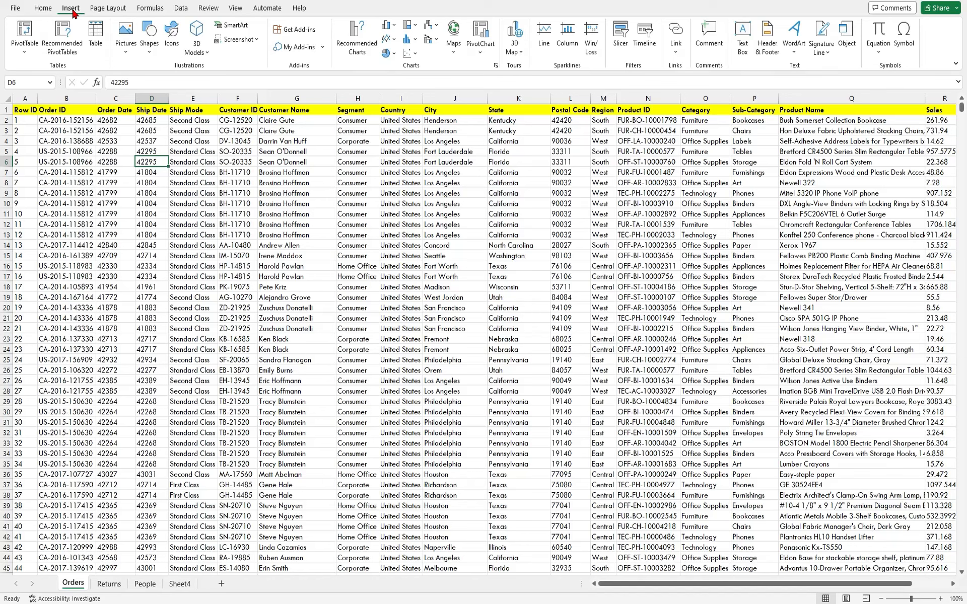
pyautogui.click(29, 54)
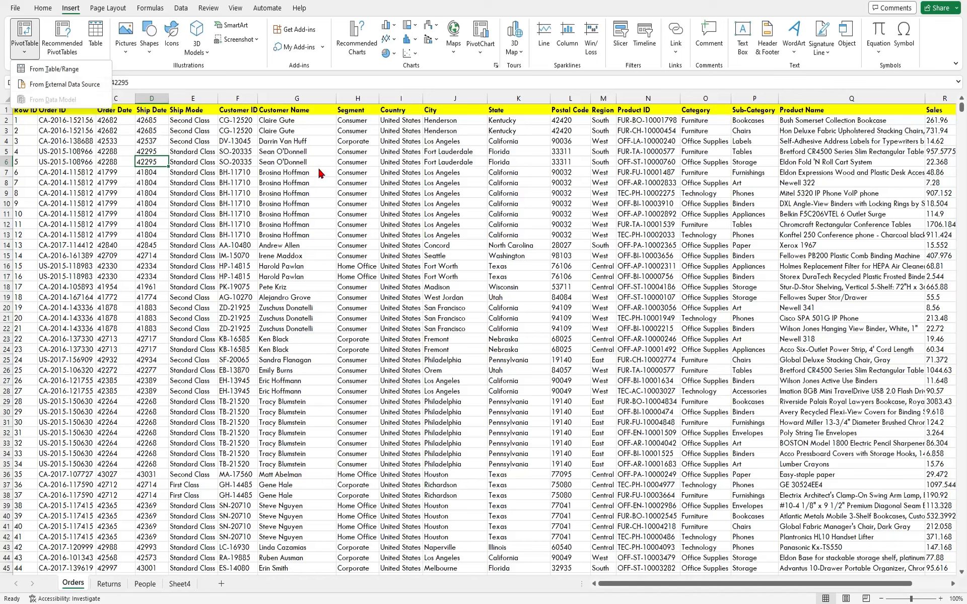
pyautogui.click(55, 74)
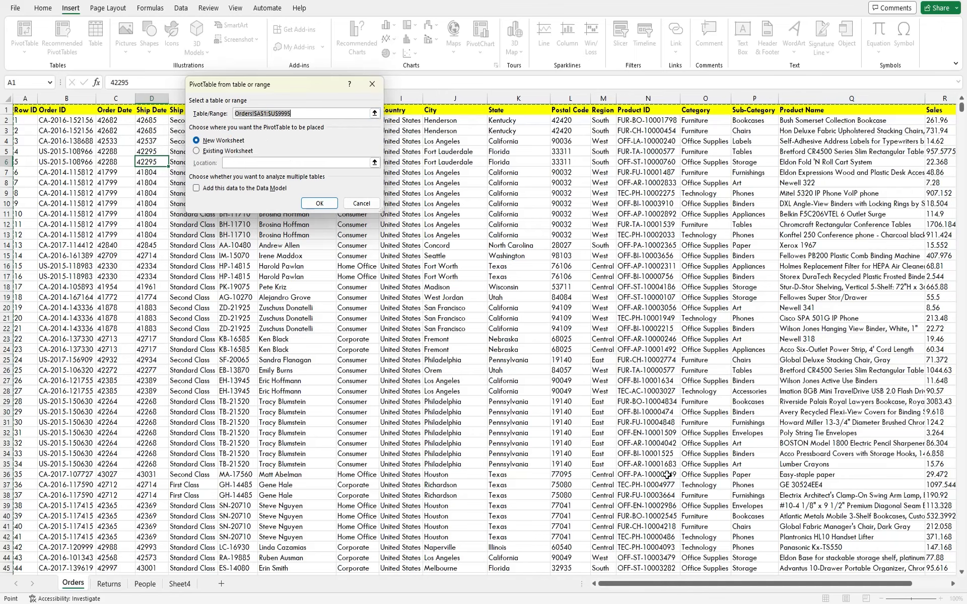
# Examine how far the proposed PivotTable source range extends across the Orders columns and down to the last record.
pyautogui.moveTo(641, 584); pyautogui.dragTo(550, 568)
pyautogui.moveTo(962, 109); pyautogui.dragTo(961, 570)
pyautogui.moveTo(902, 583); pyautogui.dragTo(962, 575)
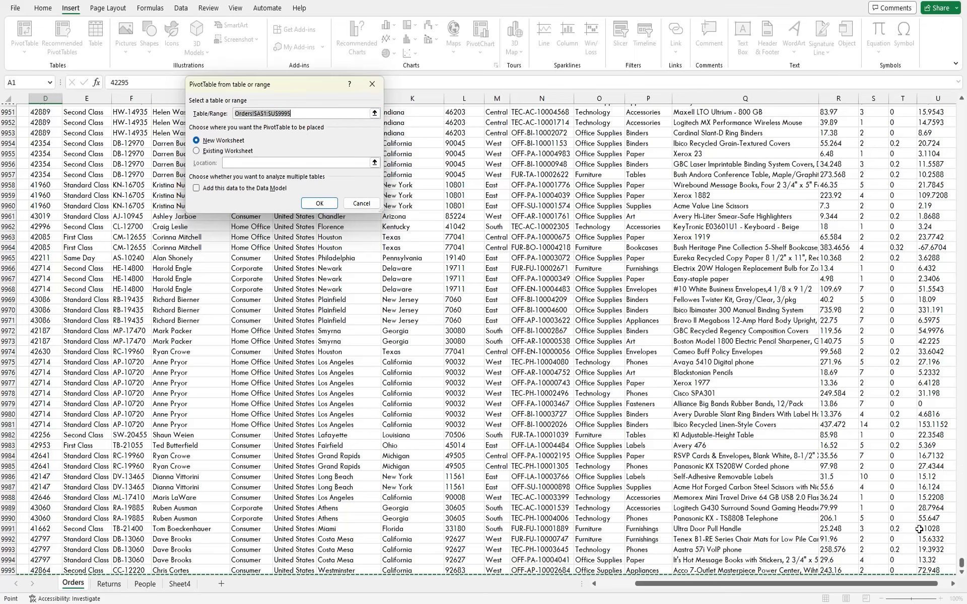
pyautogui.moveTo(877, 585); pyautogui.dragTo(550, 565)
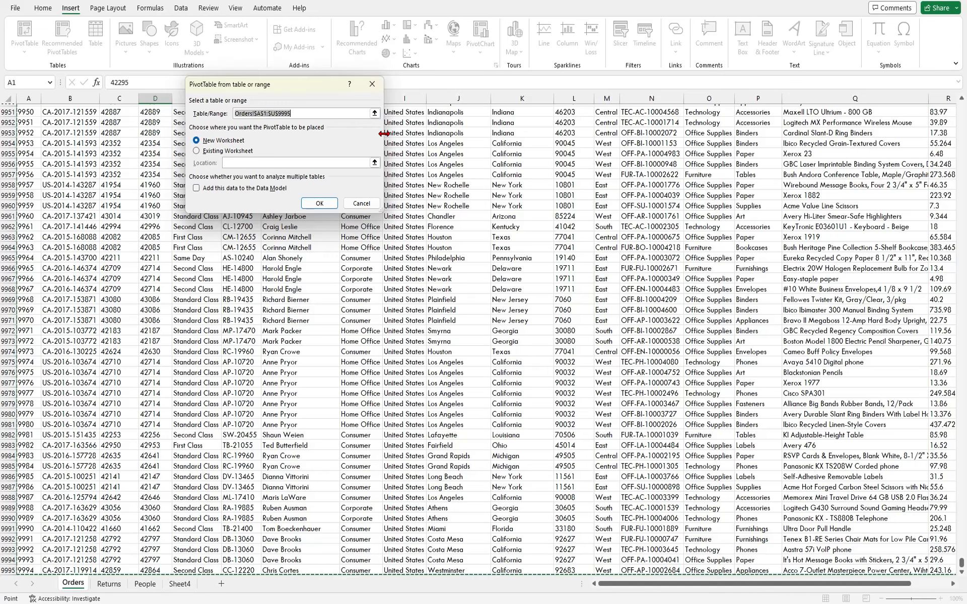
# Replace the PivotTable source range with Orders!$A$1:$M$9995, covering only the Row ID through Region columns.
pyautogui.press('BackSpace')
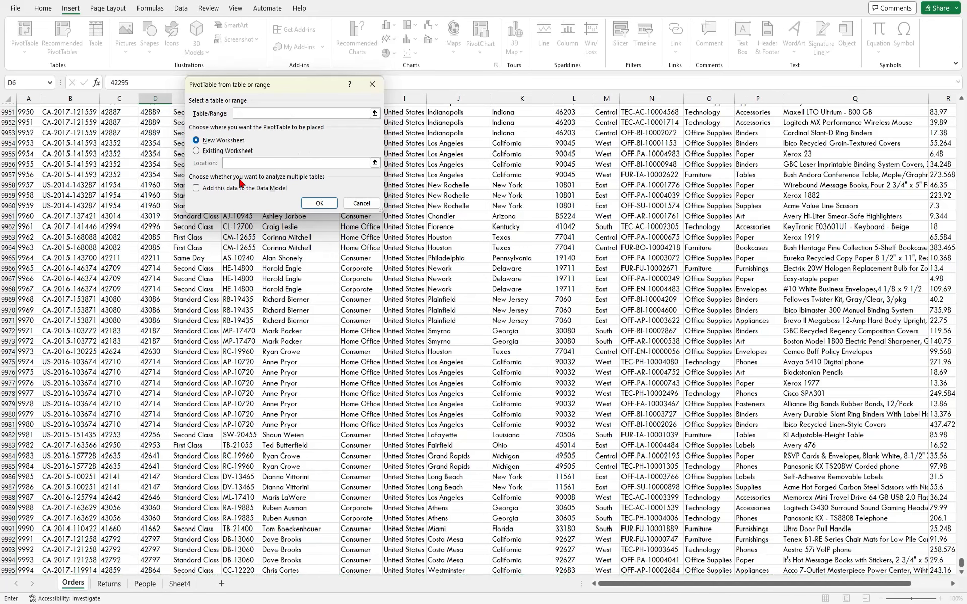
pyautogui.click(57, 173)
pyautogui.press('Left')
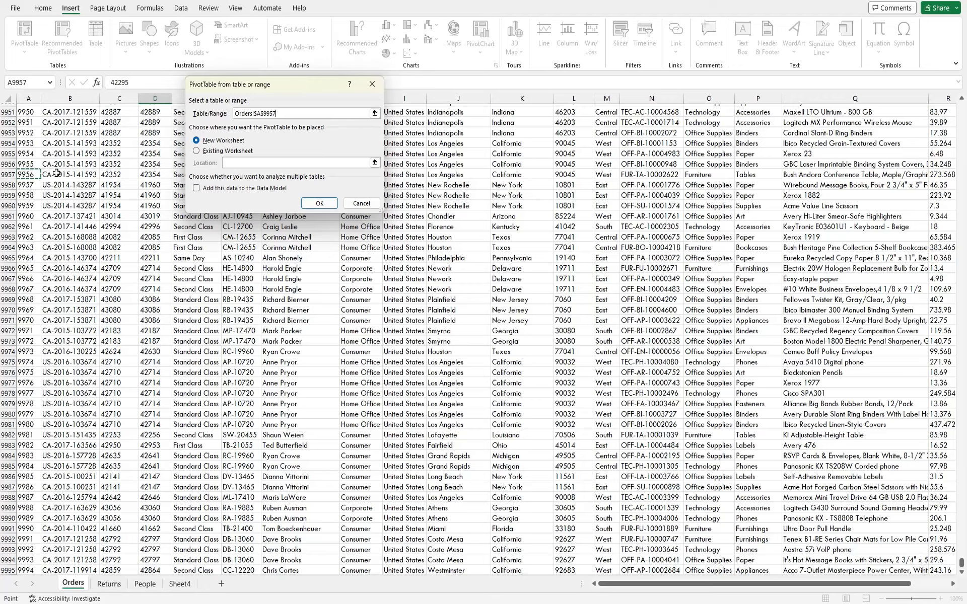
pyautogui.hotkey('ctrl', 'Up')
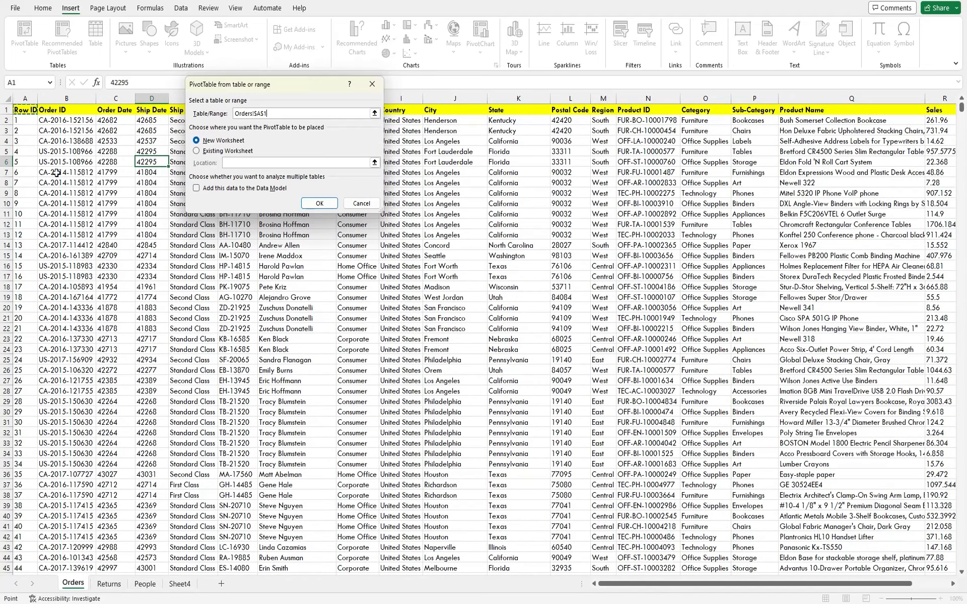
pyautogui.hotkey('shift', 'Right')
pyautogui.hotkey('shift', 'Right')
pyautogui.hotkey('shift', 'Right')
pyautogui.hotkey('shift', 'Right')
pyautogui.hotkey('shift', 'Right')
pyautogui.hotkey('shift', 'Right')
pyautogui.hotkey('shift', 'Right')
pyautogui.hotkey('shift', 'Right')
pyautogui.hotkey('shift', 'Right')
pyautogui.hotkey('shift', 'Right')
pyautogui.hotkey('shift', 'Right')
pyautogui.hotkey('shift', 'Right')
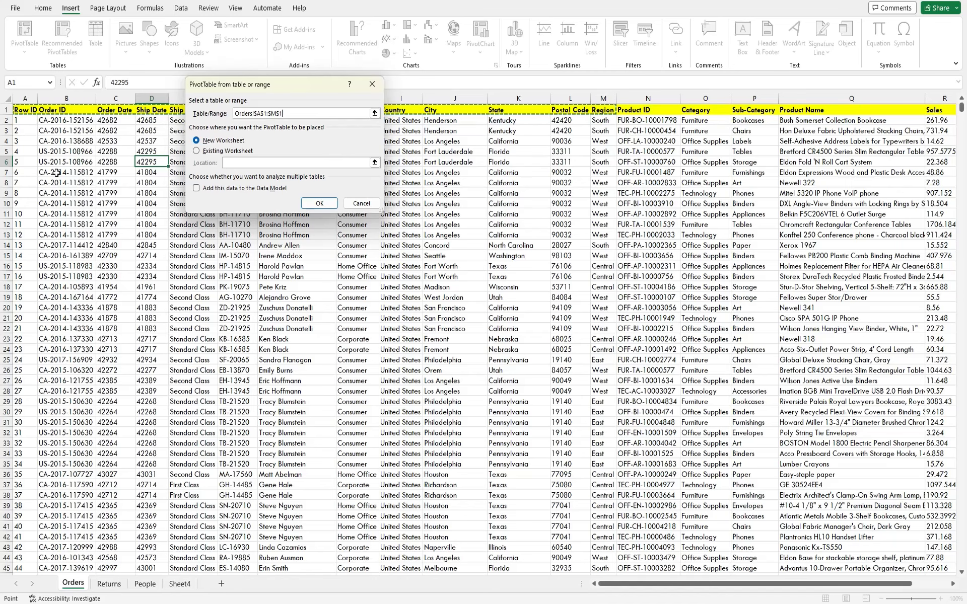
pyautogui.hotkey('ctrl', 'shift', 'Down')
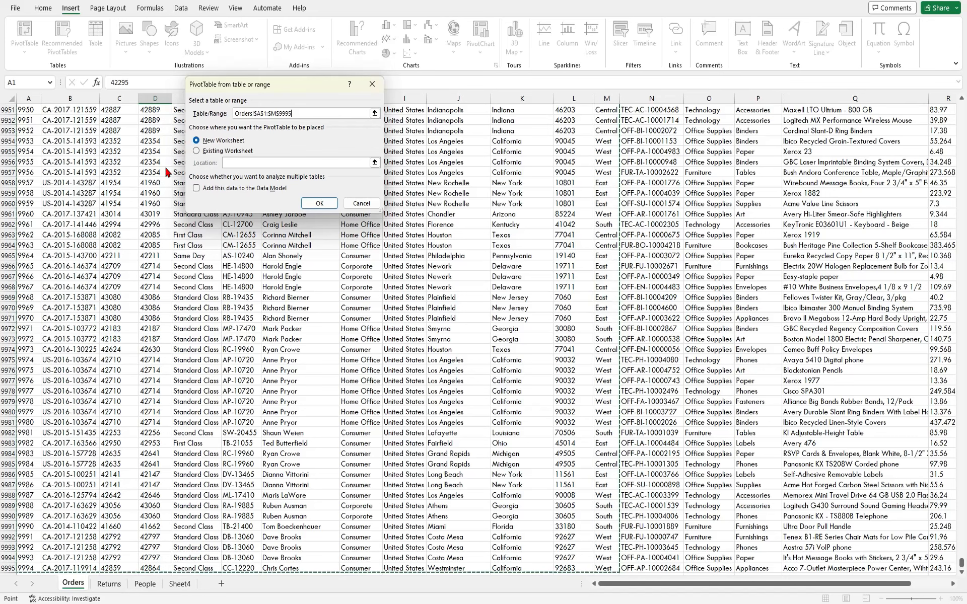
# Replace the source range with the full Orders data, Orders!$A$1:$U$9995, and create the PivotTable on a new worksheet.
pyautogui.moveTo(303, 113); pyautogui.dragTo(229, 114)
pyautogui.press('BackSpace')
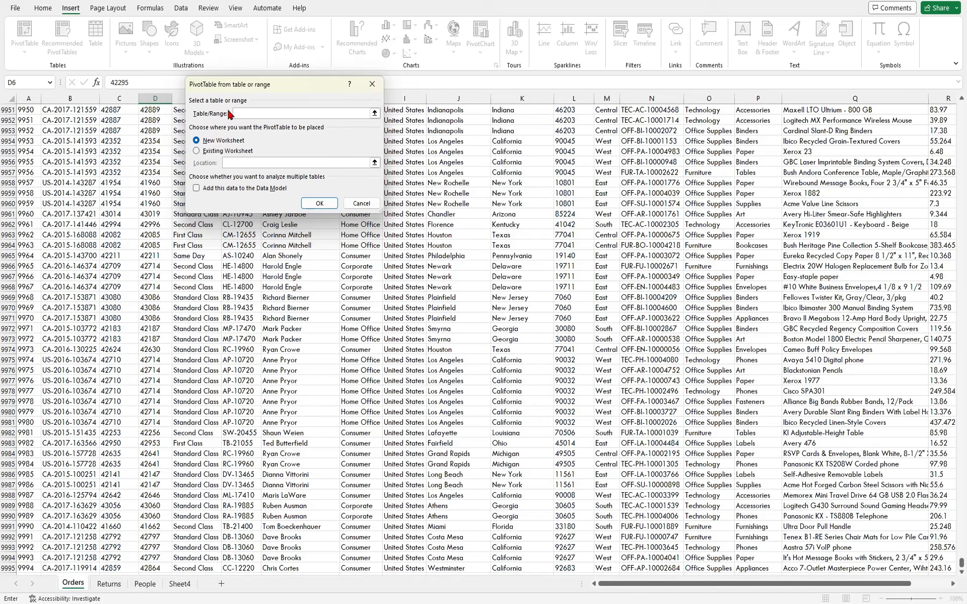
pyautogui.click(67, 159)
pyautogui.hotkey('ctrl', 'Left')
pyautogui.hotkey('ctrl', 'Up')
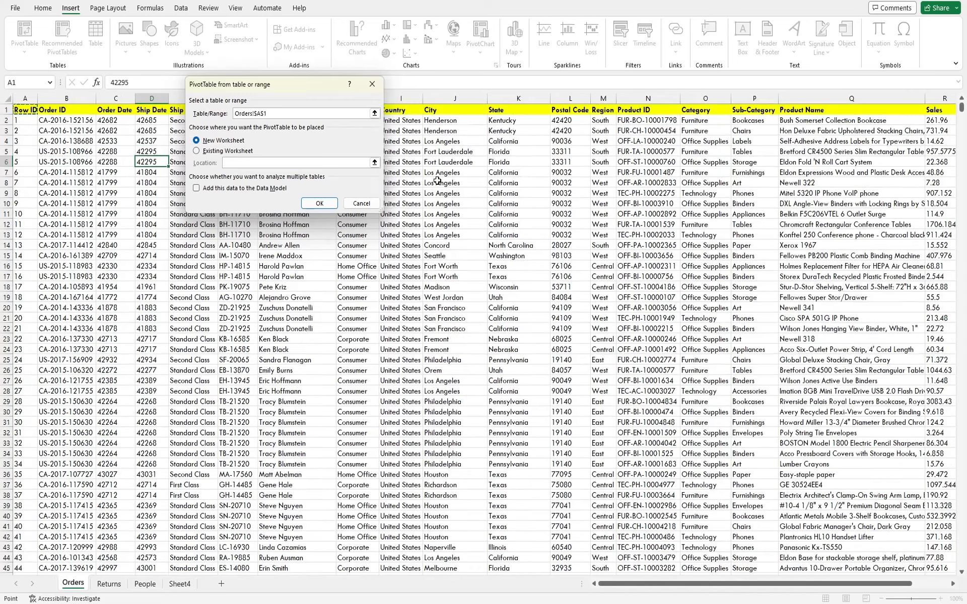
pyautogui.hotkey('ctrl', 'shift', 'Right')
pyautogui.hotkey('ctrl', 'shift', 'Down')
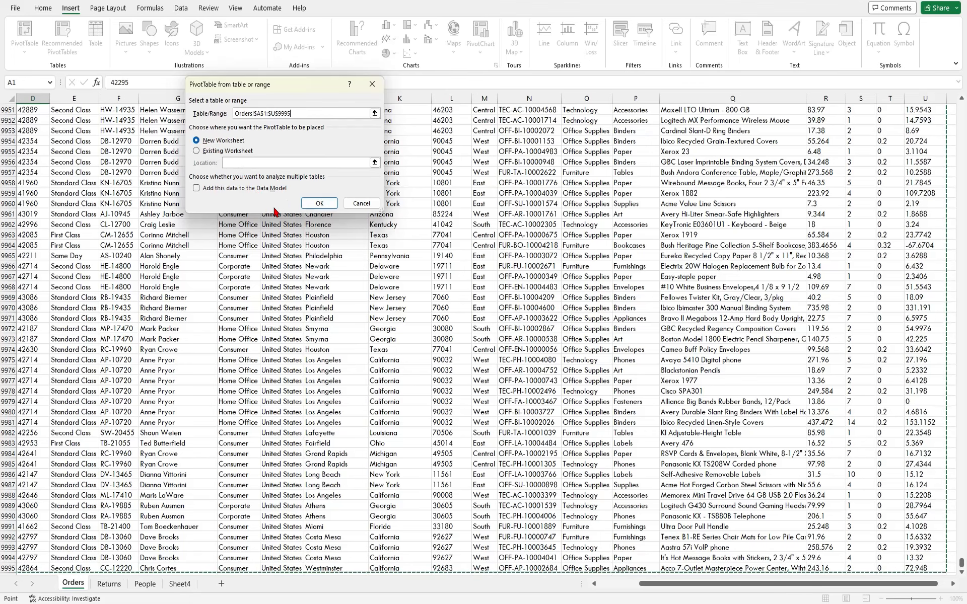
pyautogui.click(317, 203)
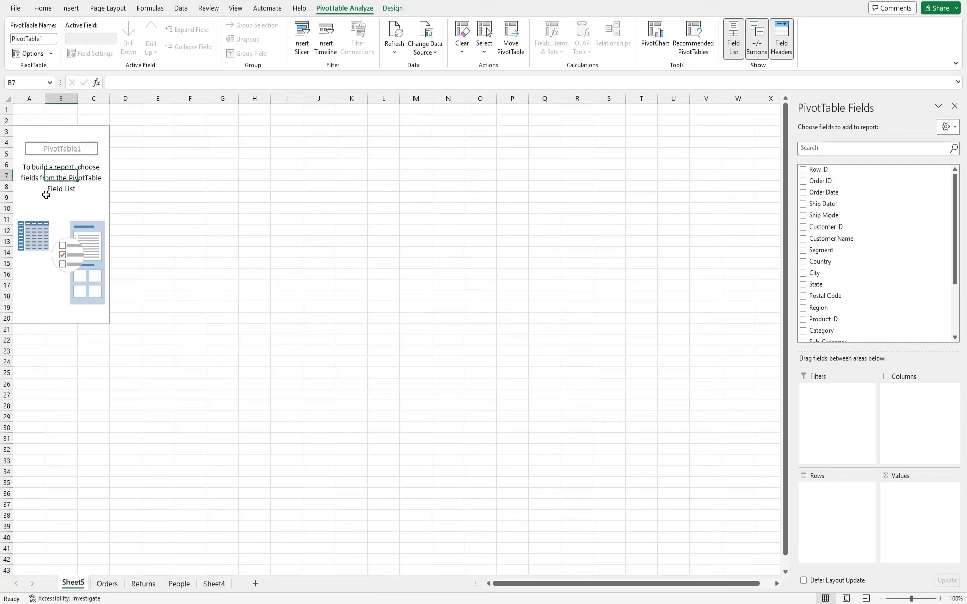
# Compare the PivotTable field list with the Orders header row, including Order ID through Segment, and review the remaining fields down to Profit.
pyautogui.click(74, 208)
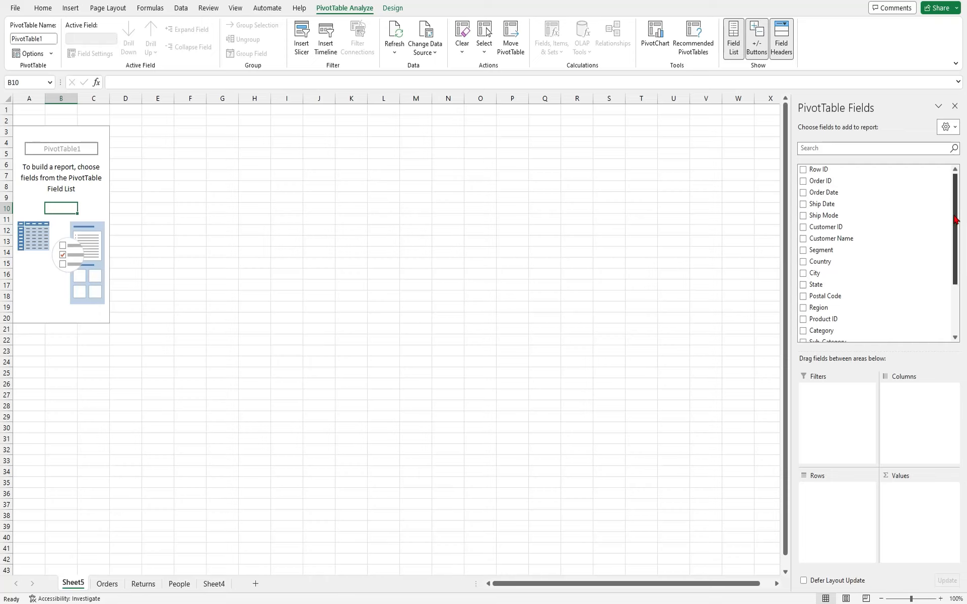
pyautogui.moveTo(958, 217)
pyautogui.mouseDown()
pyautogui.moveTo(957, 301)
pyautogui.moveTo(958, 205)
pyautogui.mouseUp()
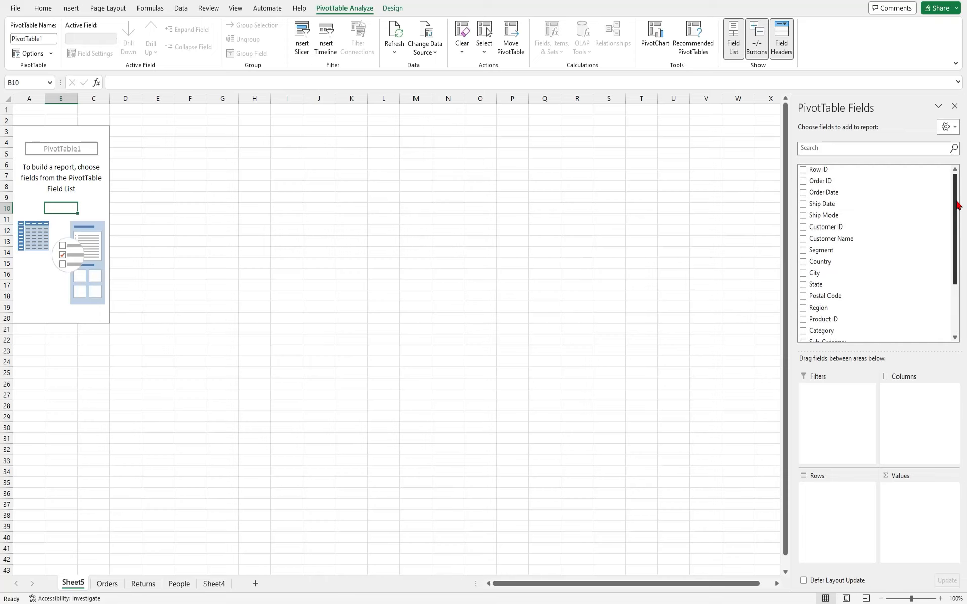
pyautogui.click(109, 584)
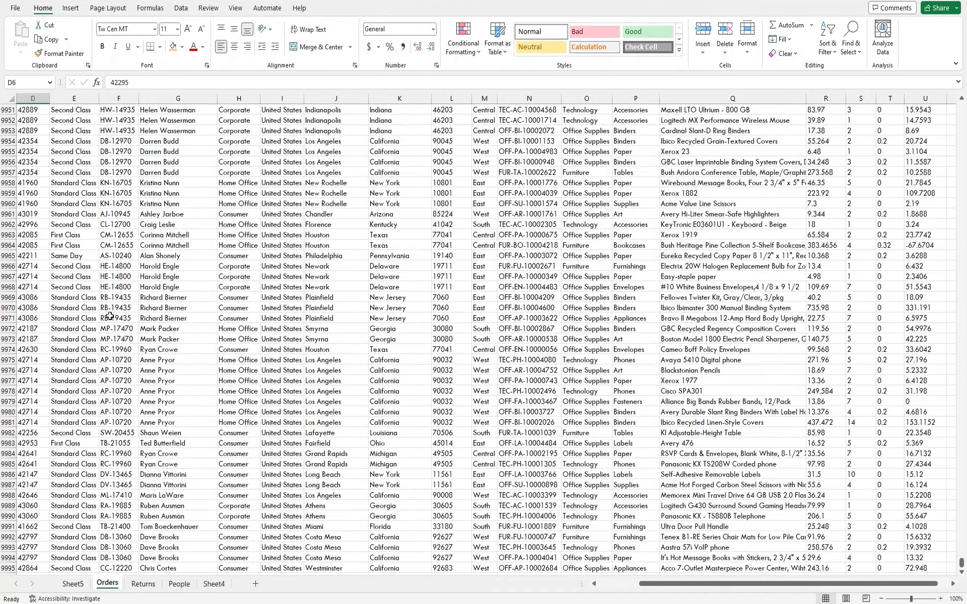
pyautogui.hotkey('ctrl', 'Up')
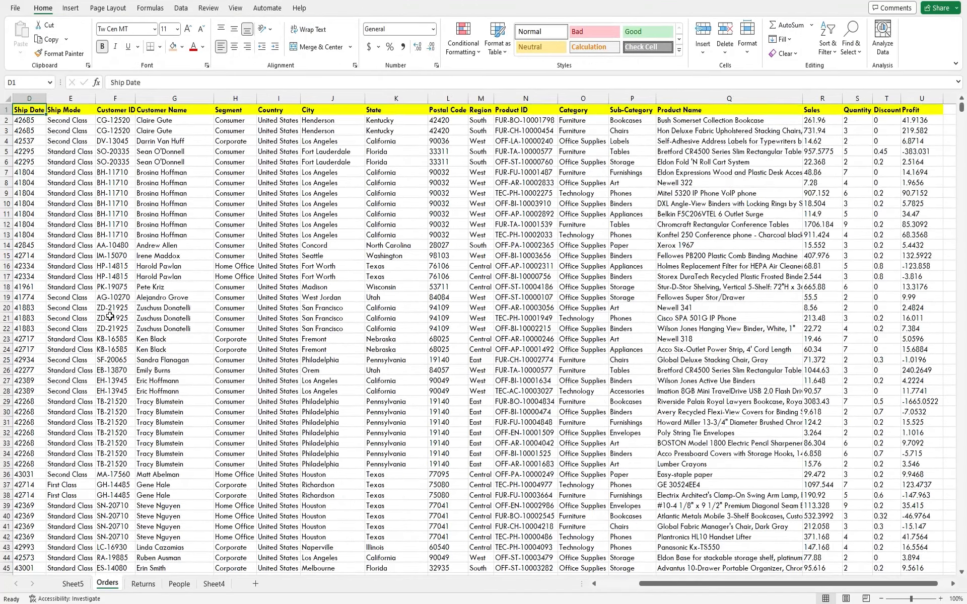
pyautogui.hotkey('ctrl', 'Left')
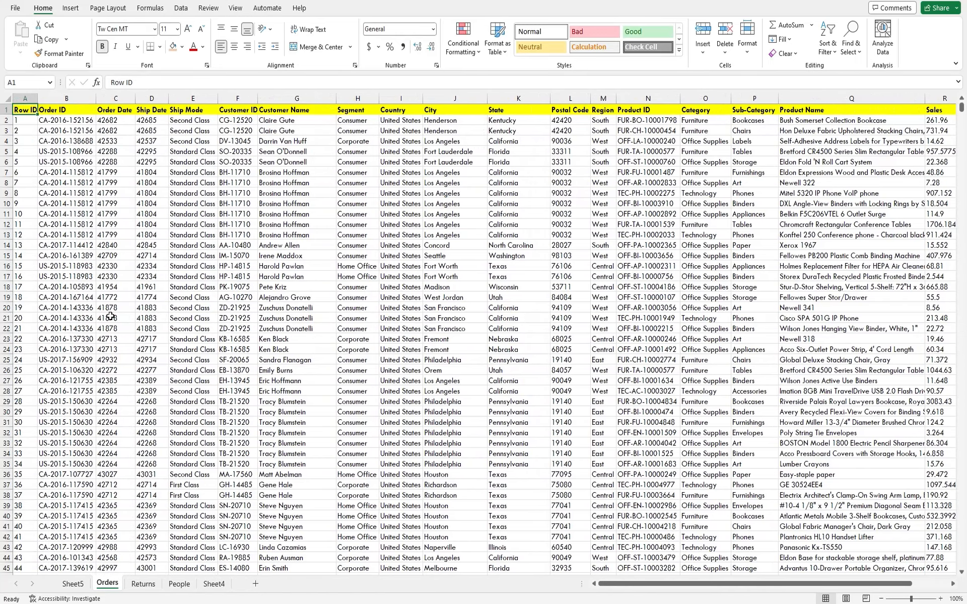
pyautogui.press('Right')
pyautogui.press('Right')
pyautogui.press('Right')
pyautogui.press('Right')
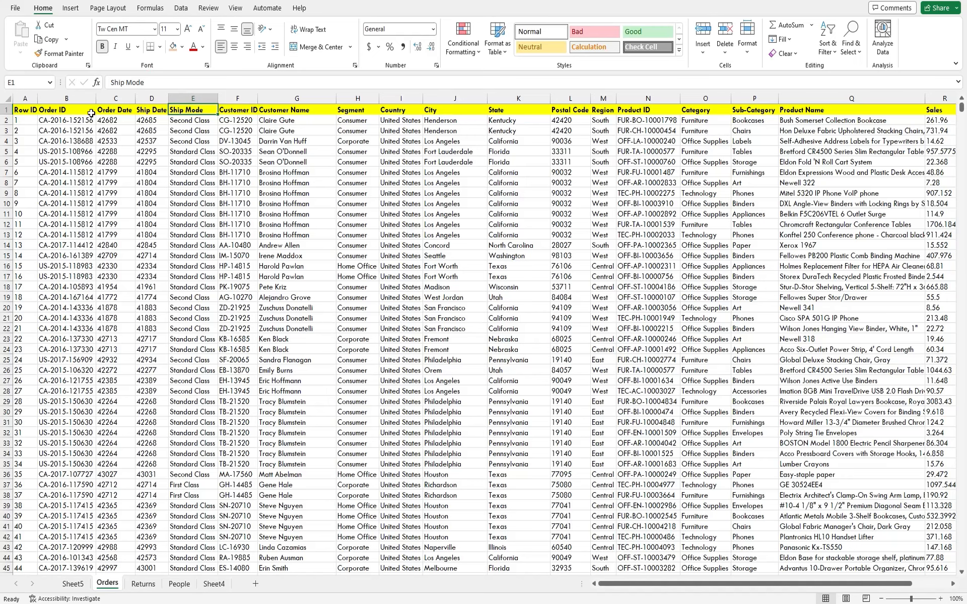
pyautogui.moveTo(91, 113); pyautogui.dragTo(345, 115)
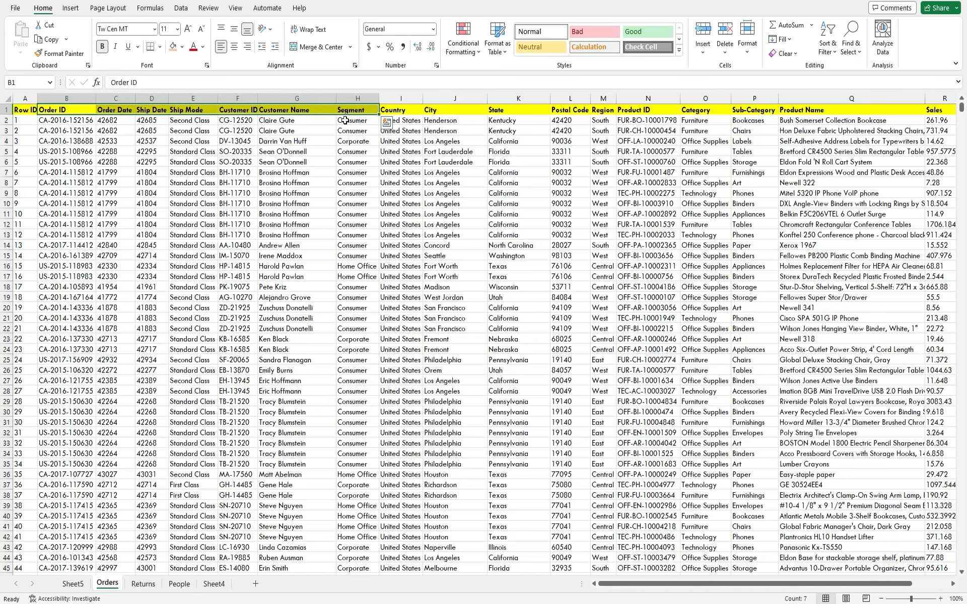
pyautogui.click(78, 586)
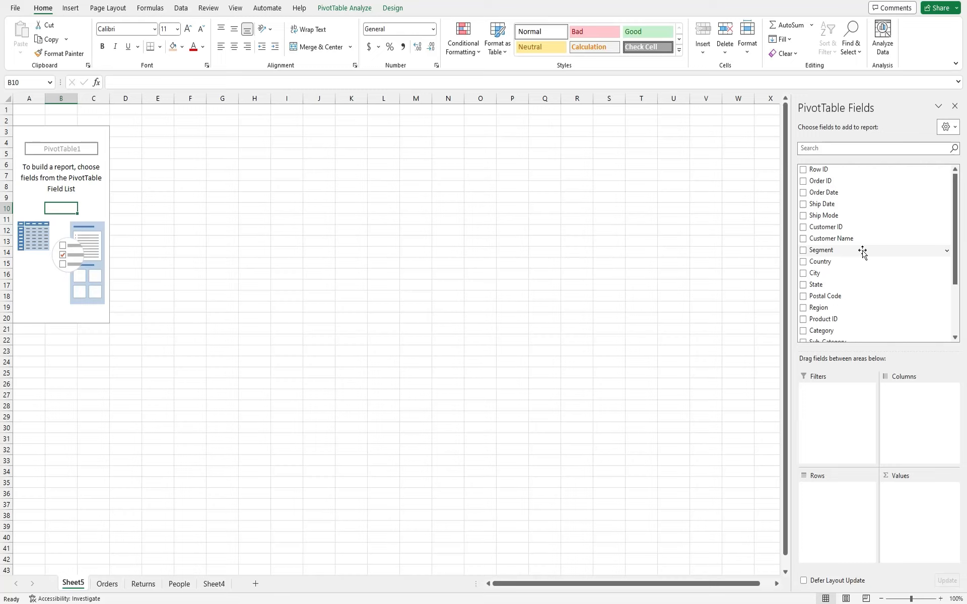
pyautogui.scroll(-3, 862, 252)
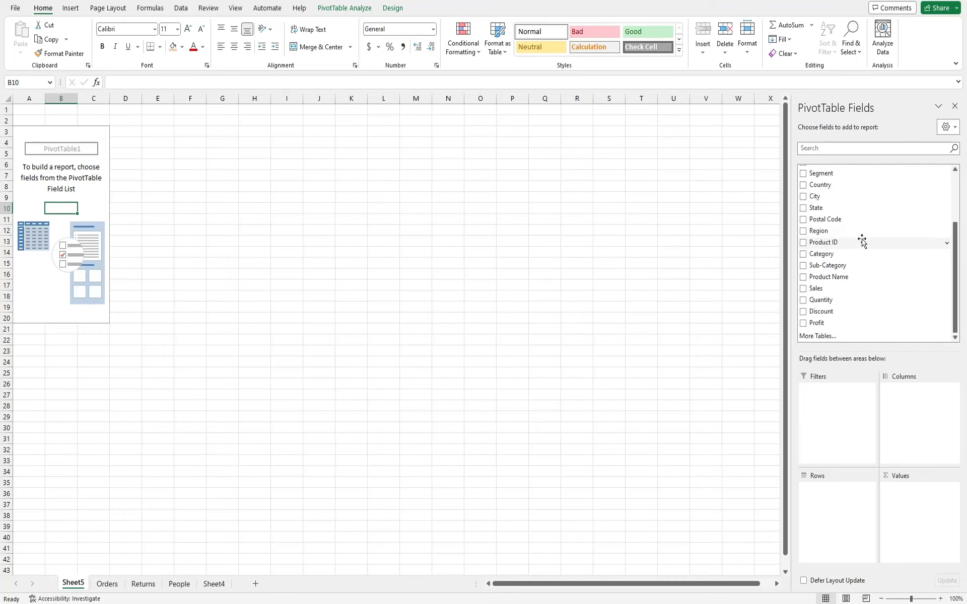